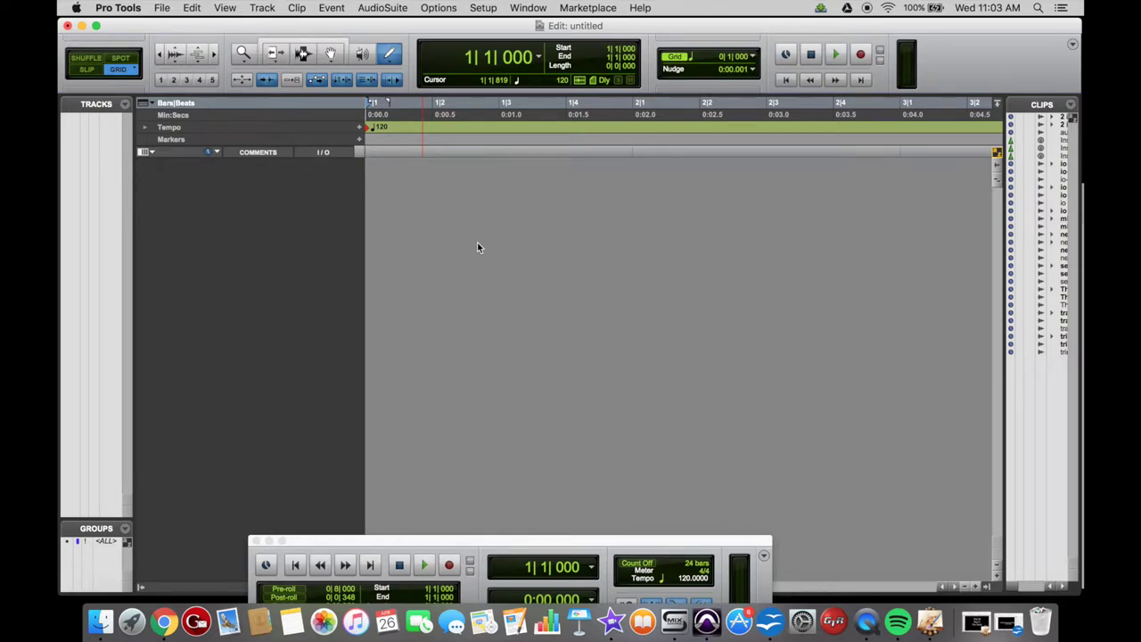
Create one mono instrument track named Inst 1 and switch to the Mix window
key("super+shift+n")
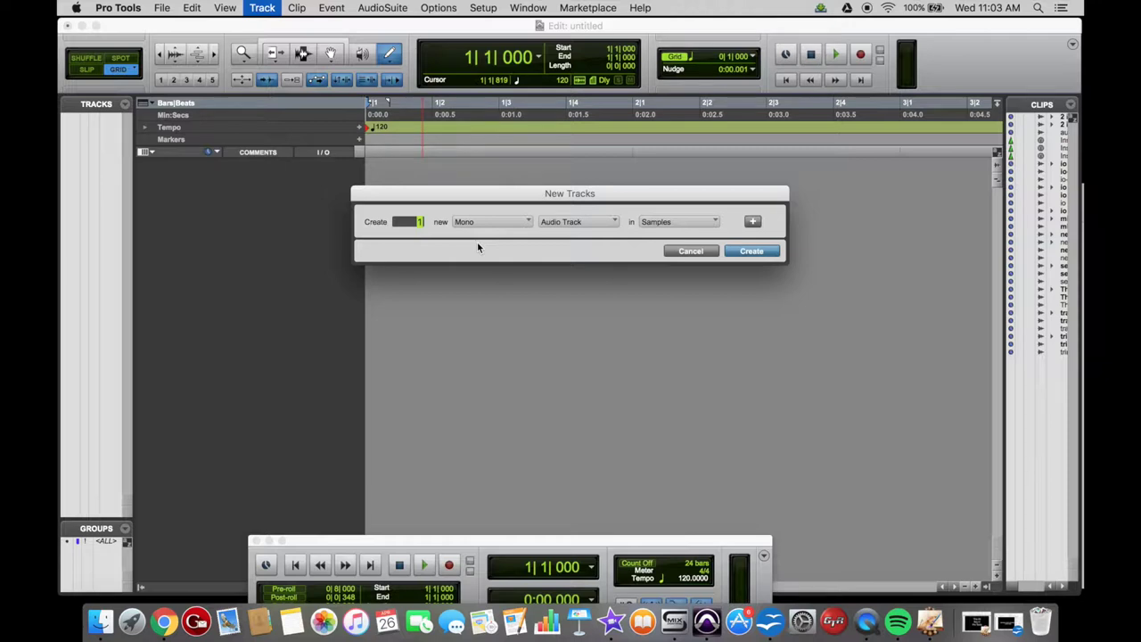
key("super+Down")
key("super+Down")
key("super+Down")
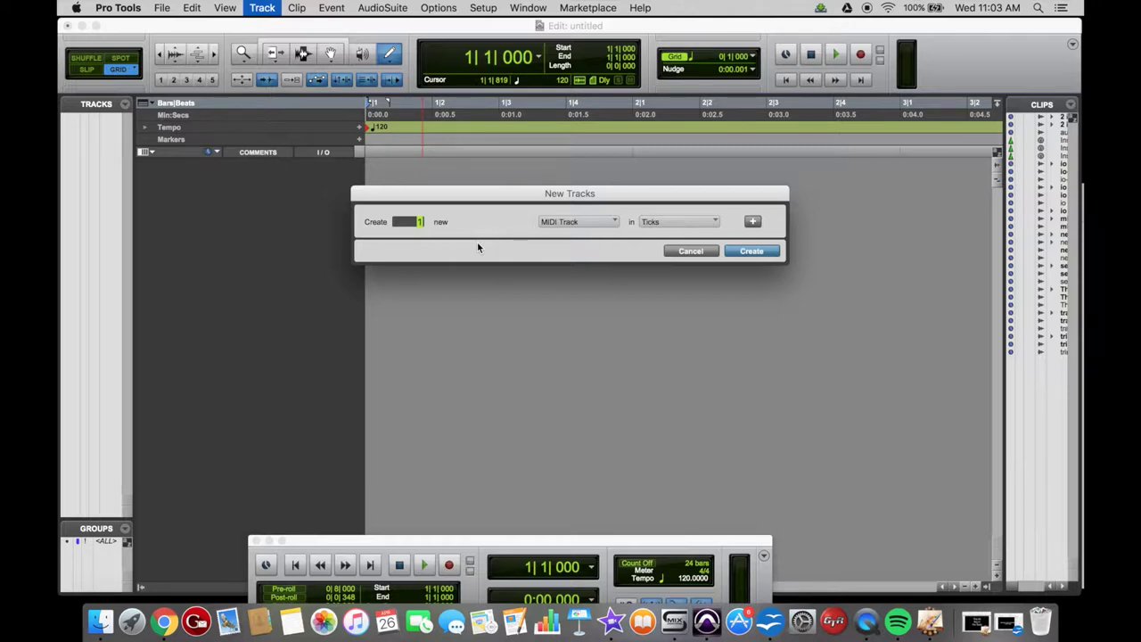
key("super+Down")
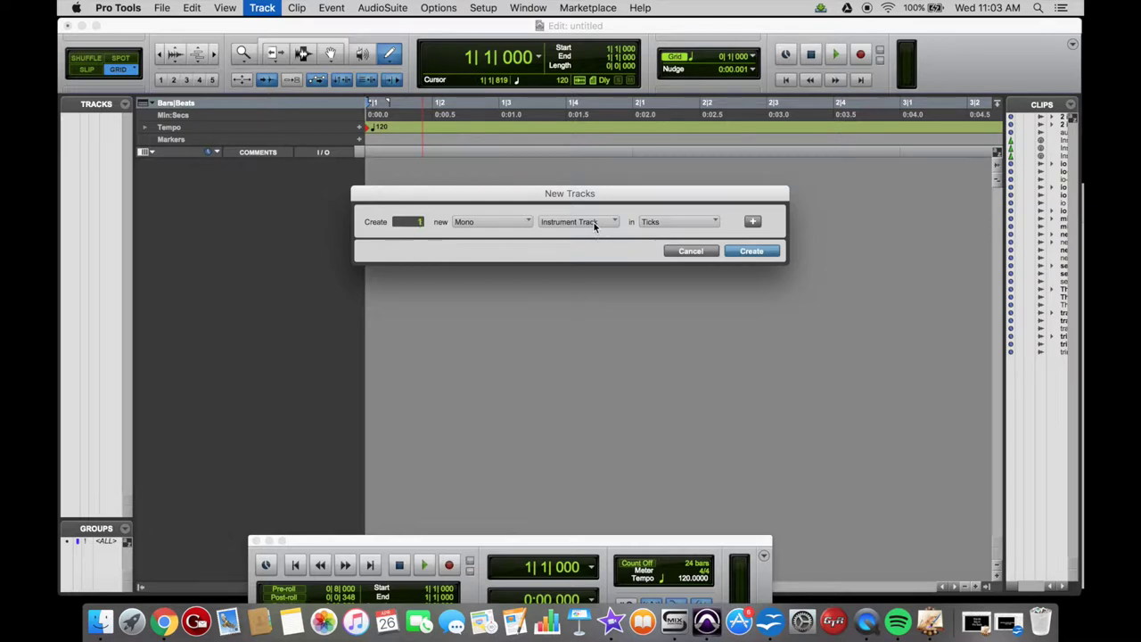
key("Return")
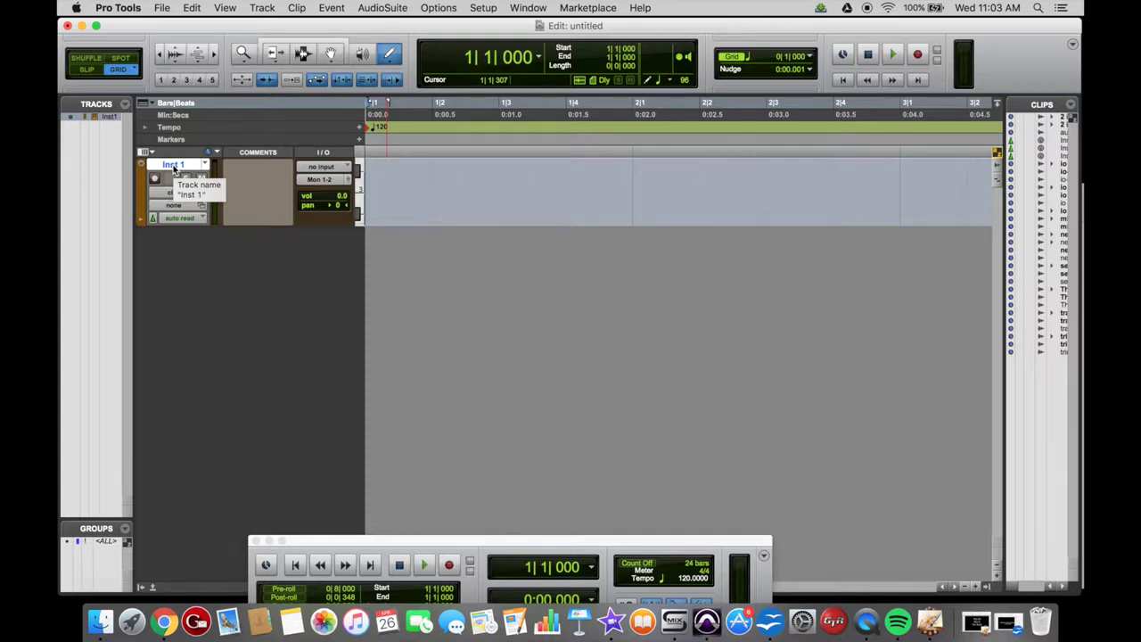
key("super+equal")
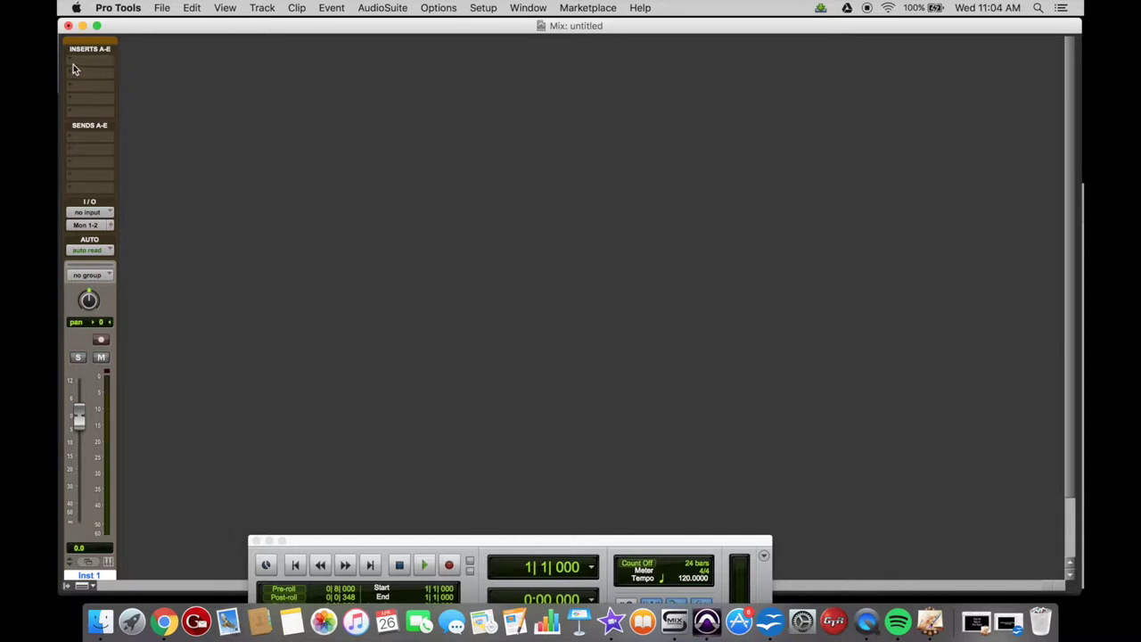
Insert Xpand!2 on Inst 1 and load the Dirty 70s organ preset for part A
left_click(74, 66)
mouse_move(111, 89)
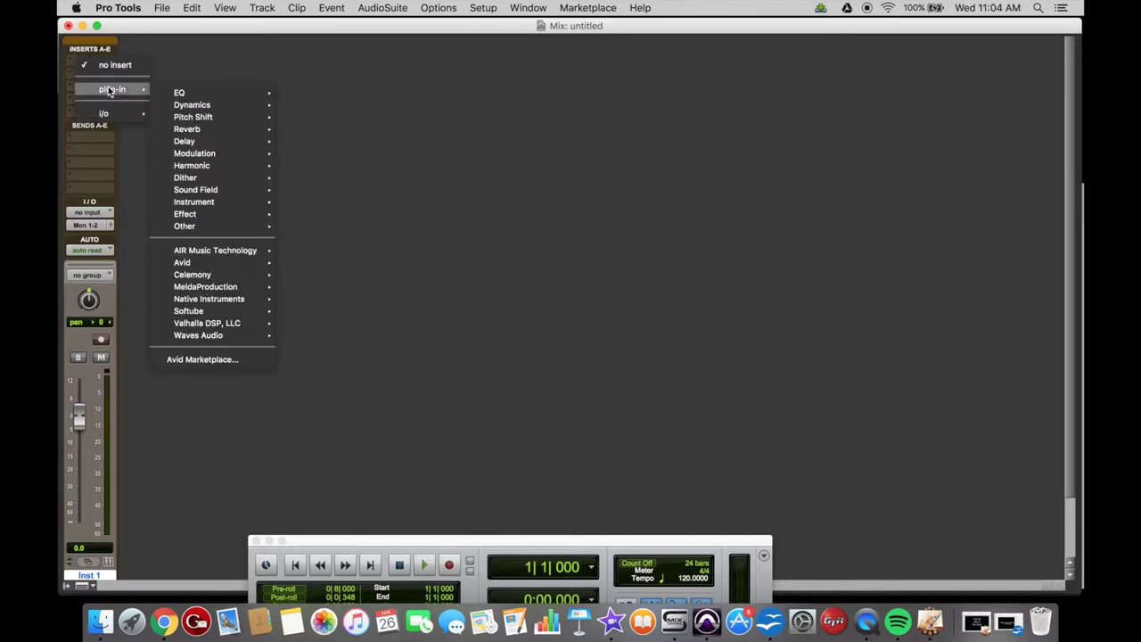
mouse_move(194, 201)
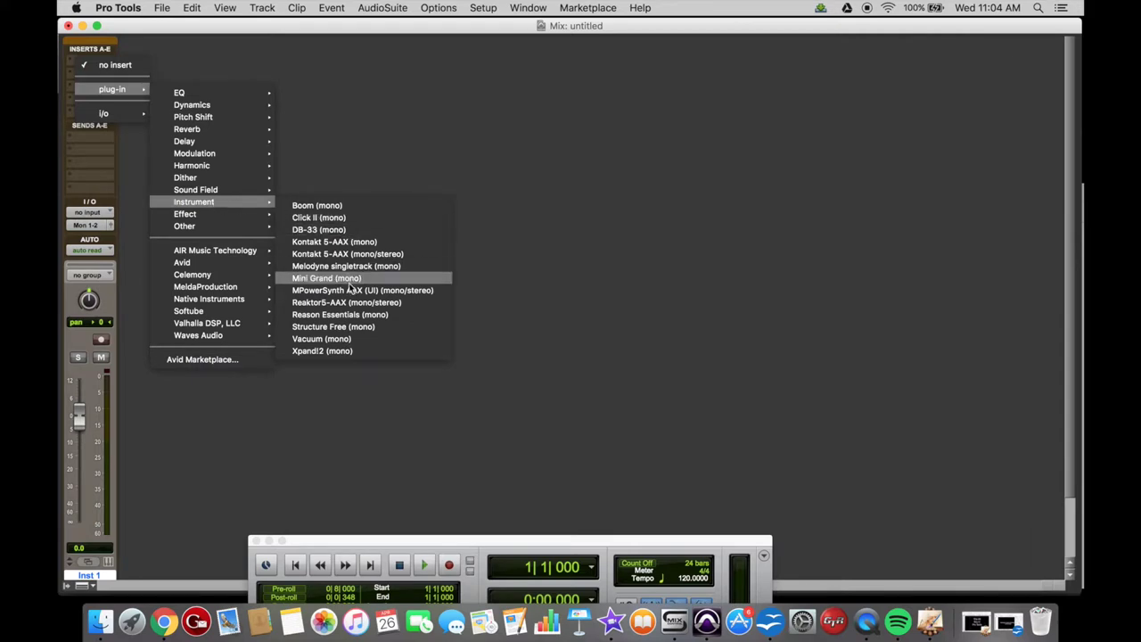
left_click(330, 352)
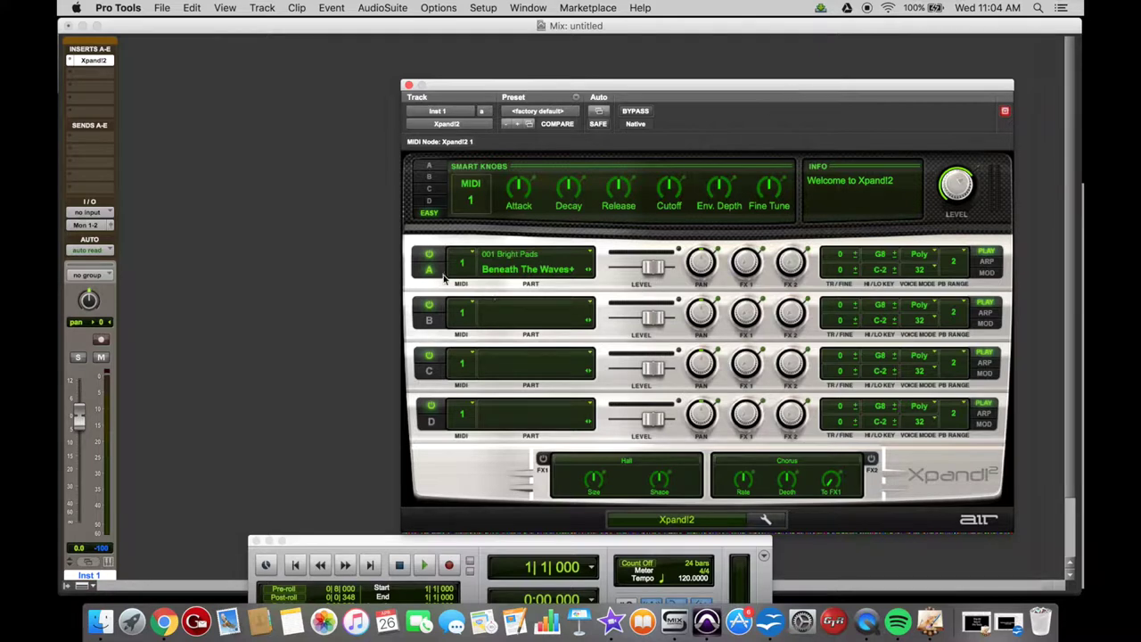
left_click(538, 268)
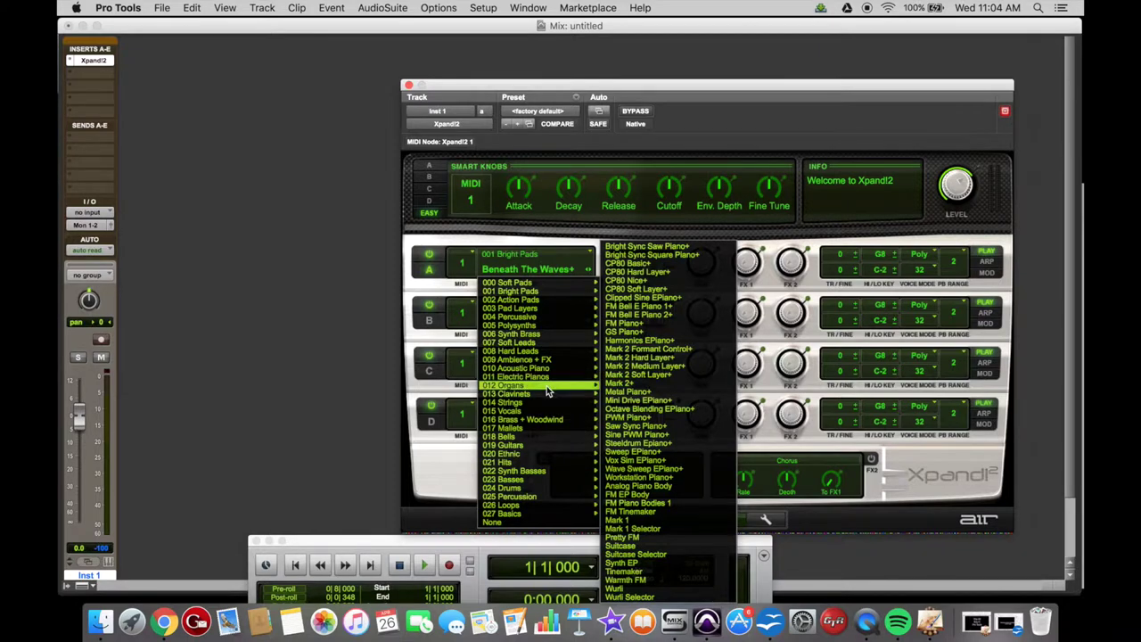
mouse_move(526, 385)
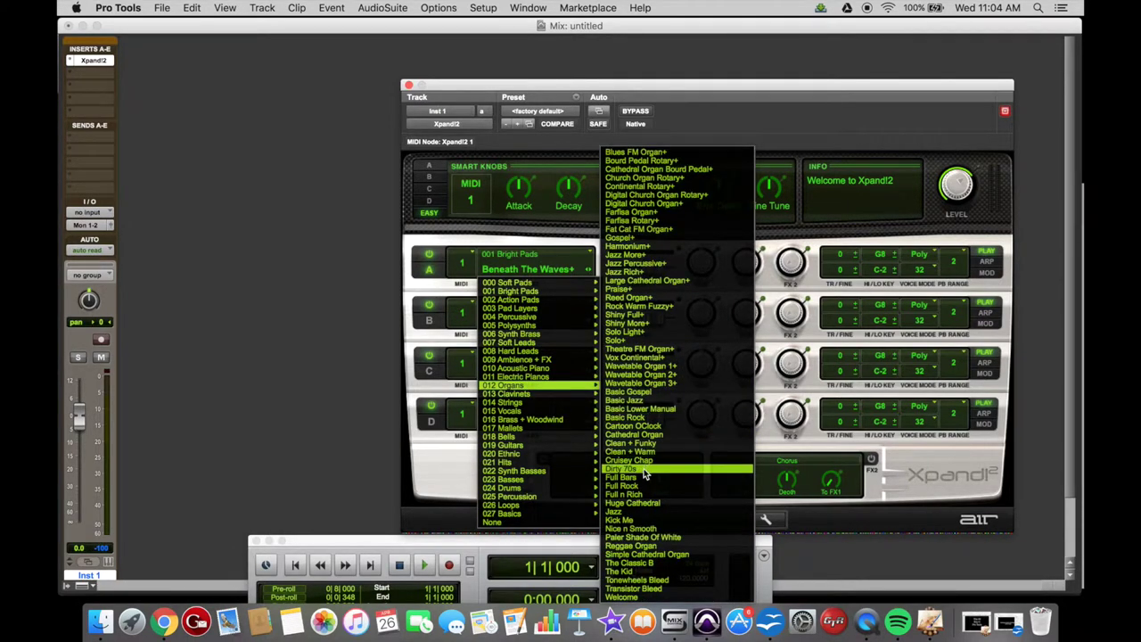
left_click(644, 473)
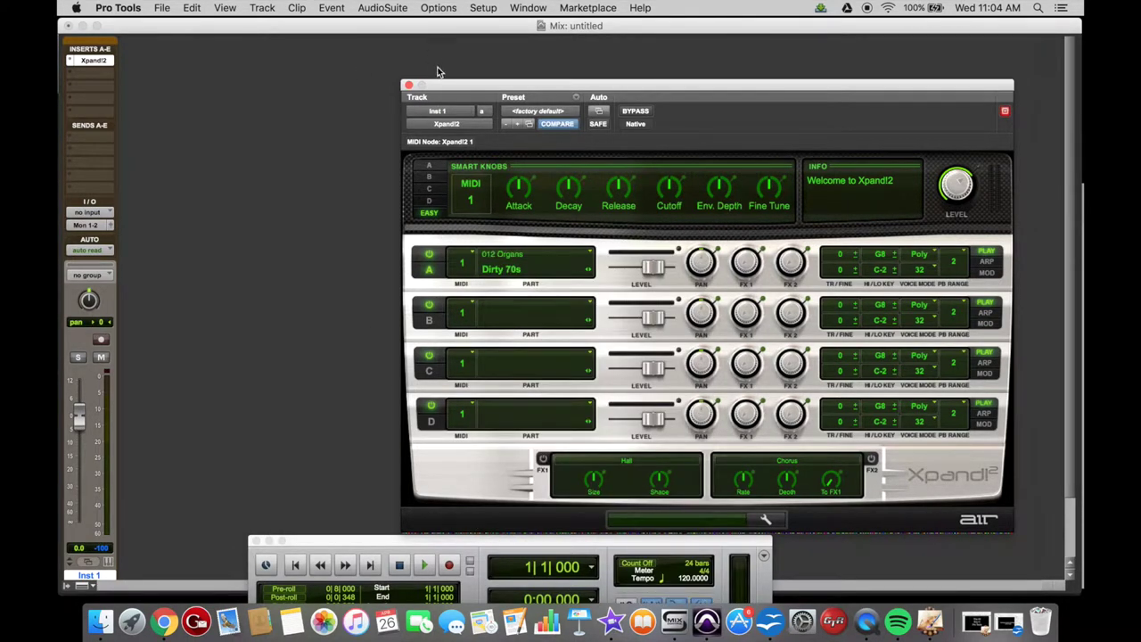
left_click(408, 86)
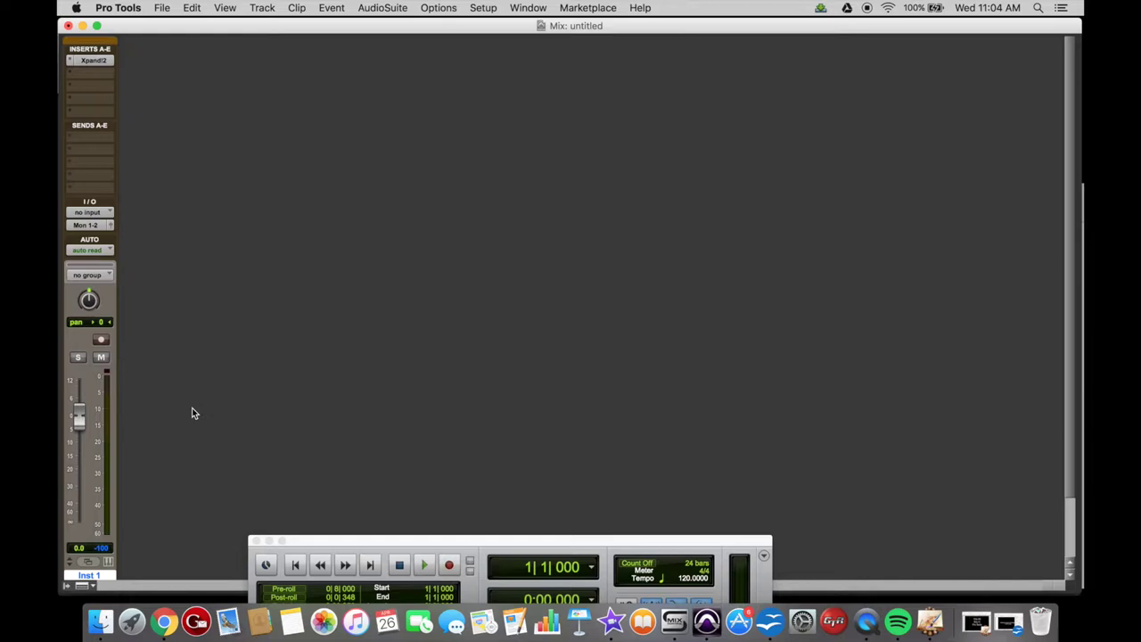
left_click(107, 216)
mouse_move(153, 240)
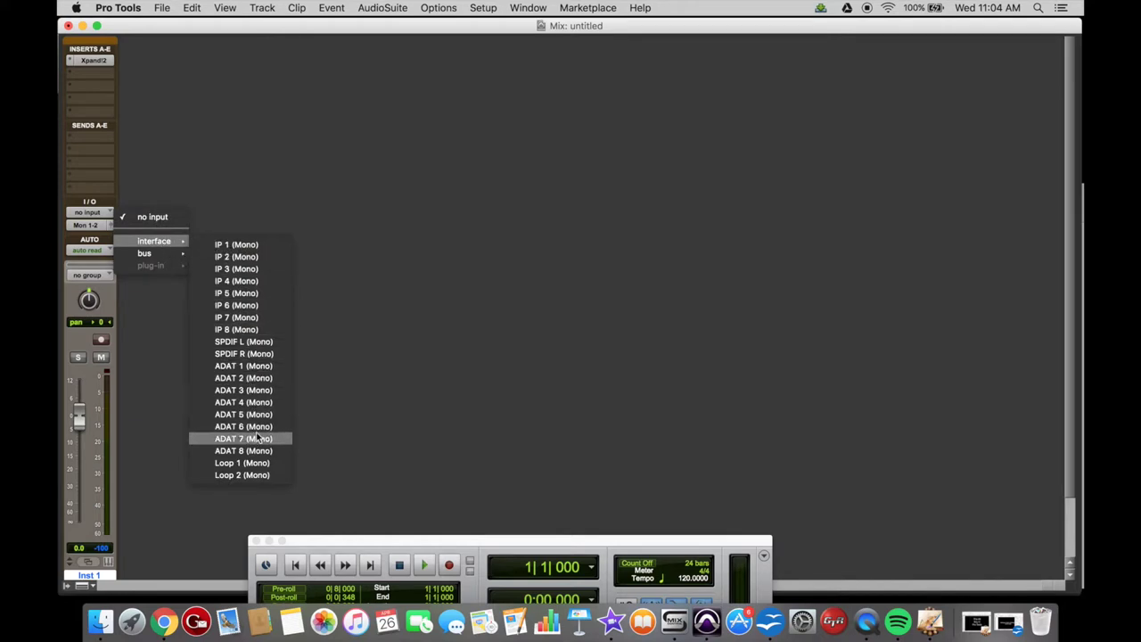
left_click(510, 181)
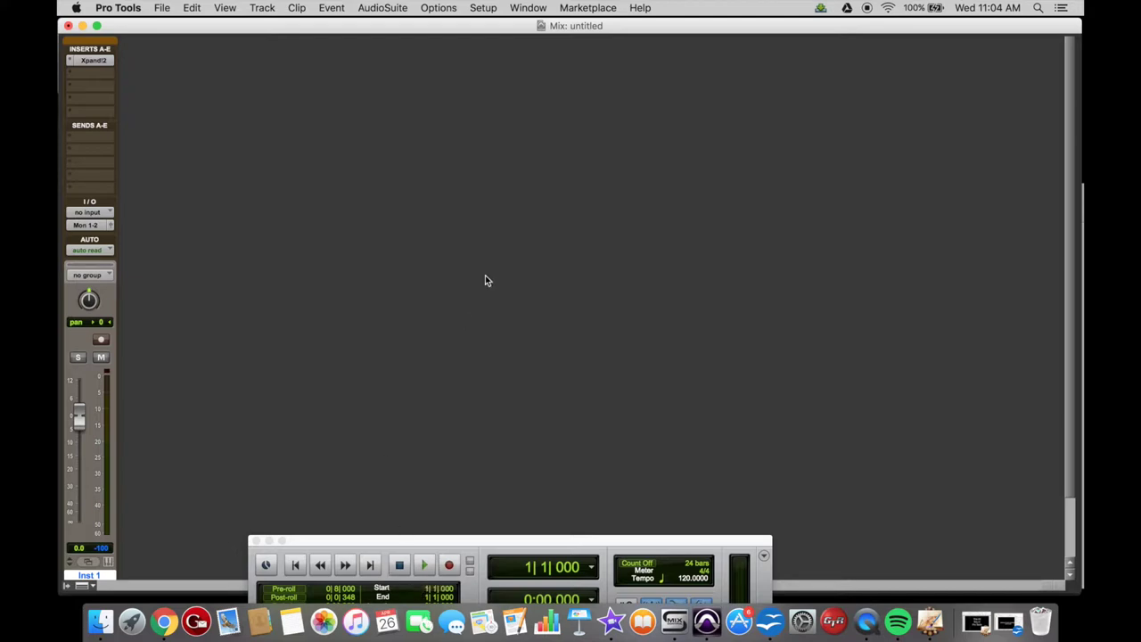
left_click(632, 95)
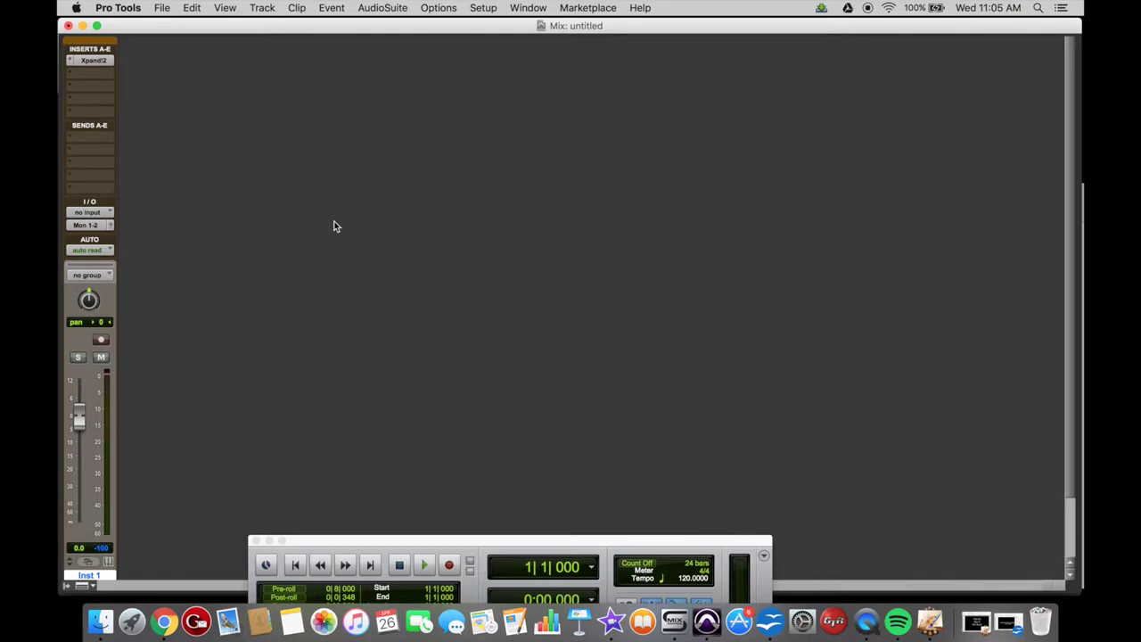
key("super+equal")
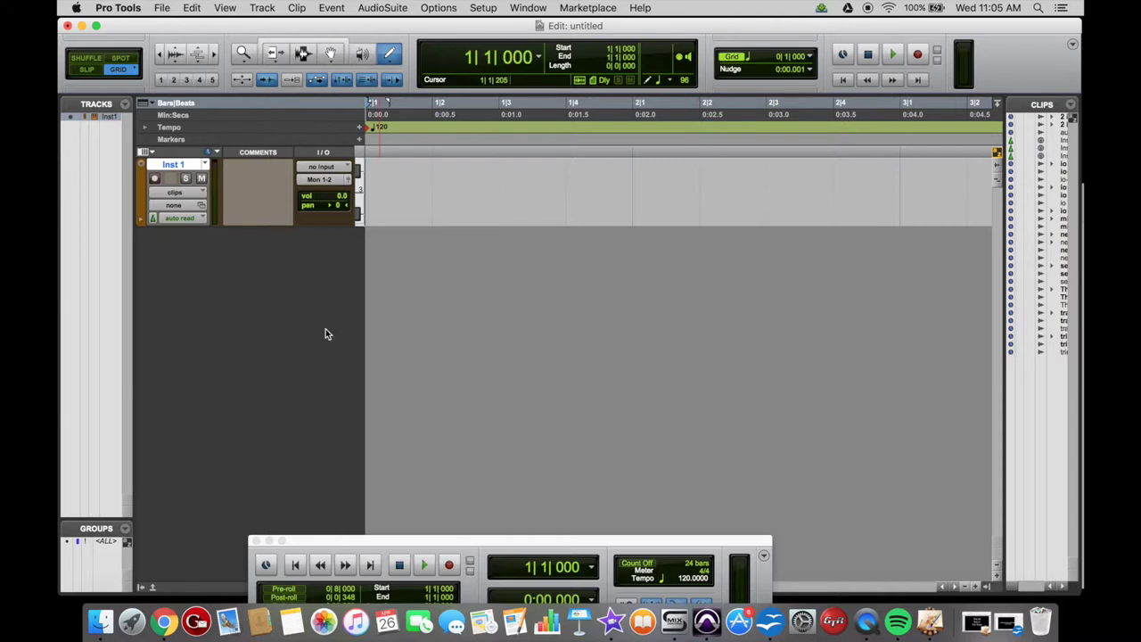
Select the Pencil tool, make Inst 1 taller and show its MIDI notes
left_click(390, 56)
left_click(255, 226)
left_click_drag(255, 226, 260, 385)
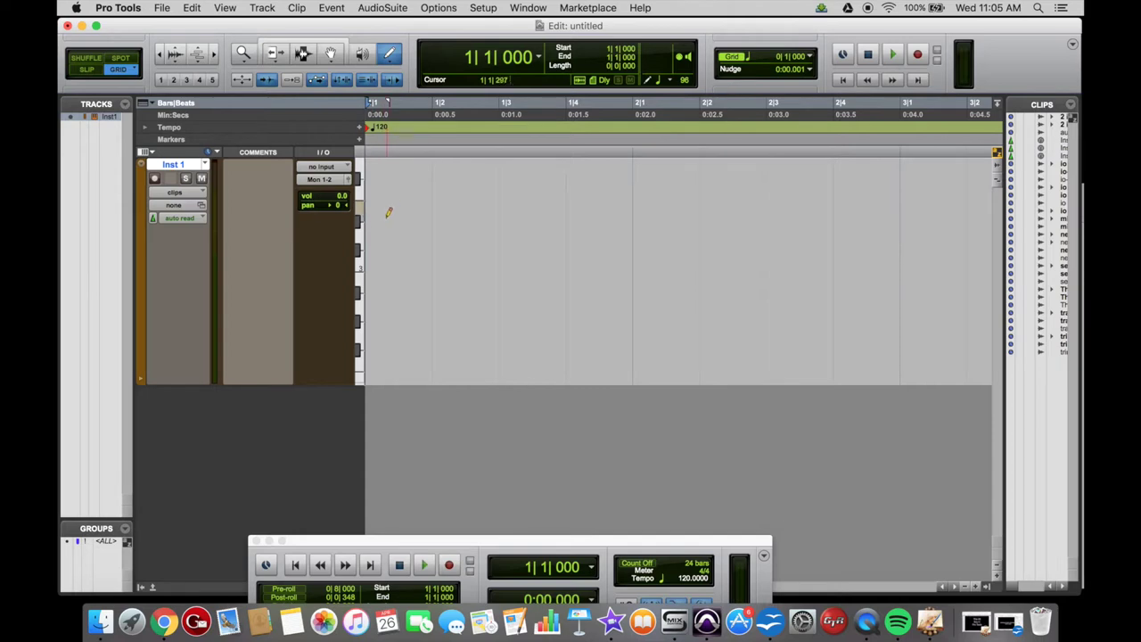
key("ctrl+minus")
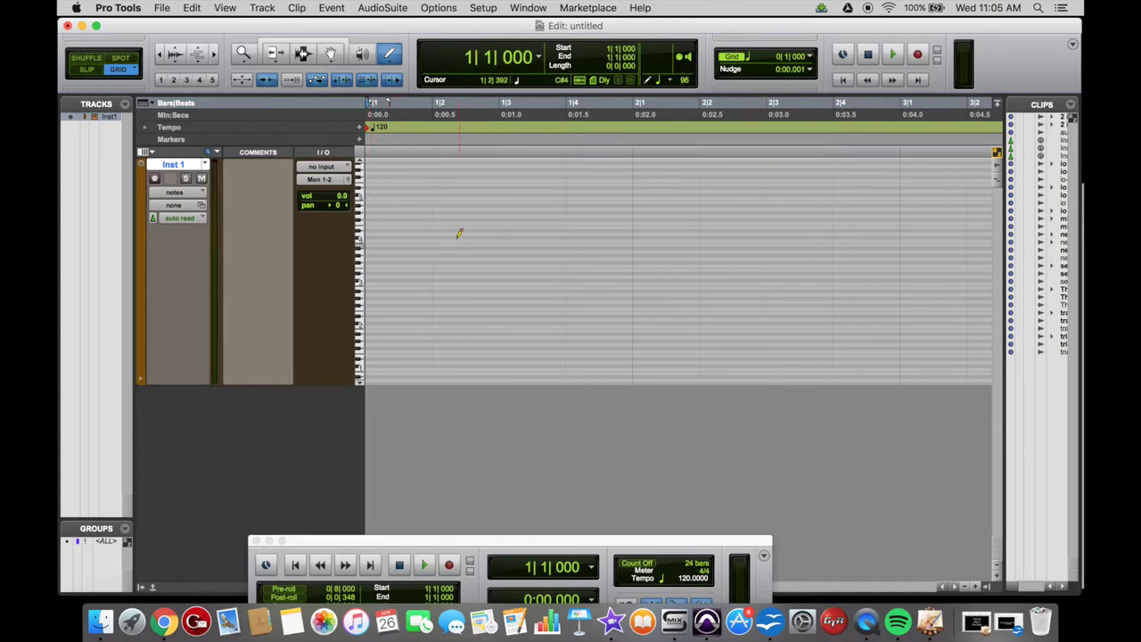
Draw one-beat notes on beats one, two and three of bar 1
left_click(375, 239)
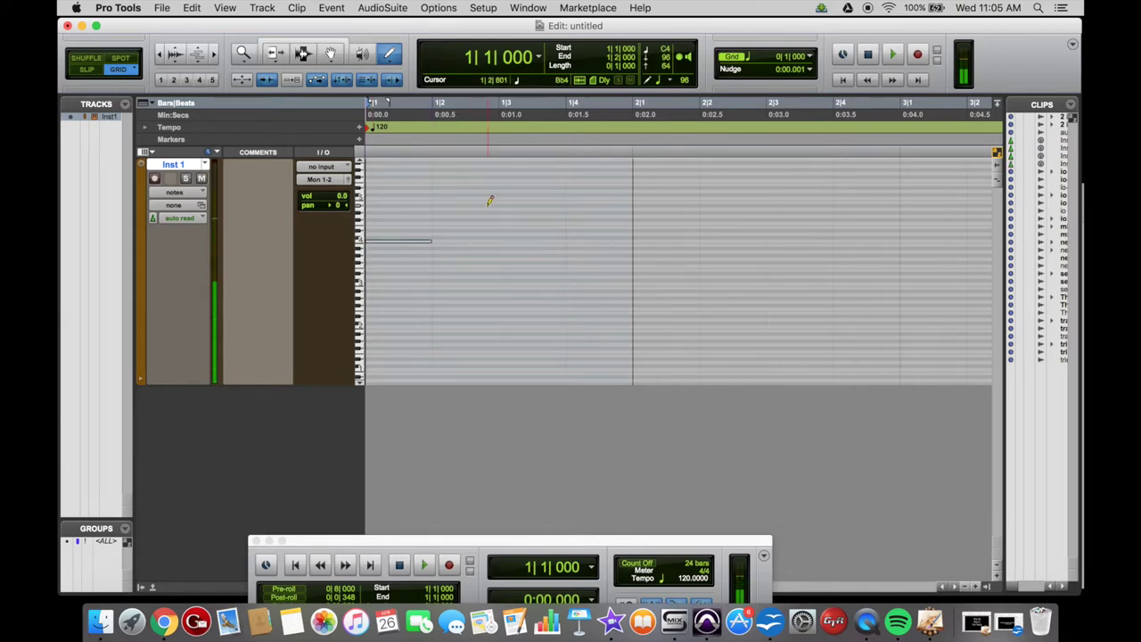
left_click(437, 223)
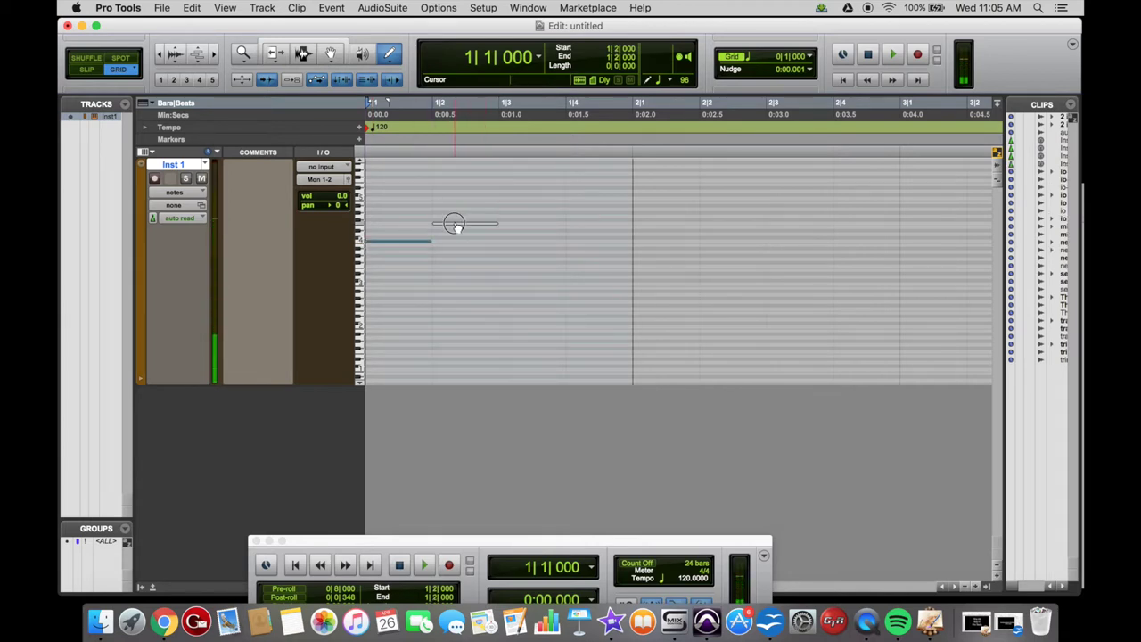
left_click(540, 195)
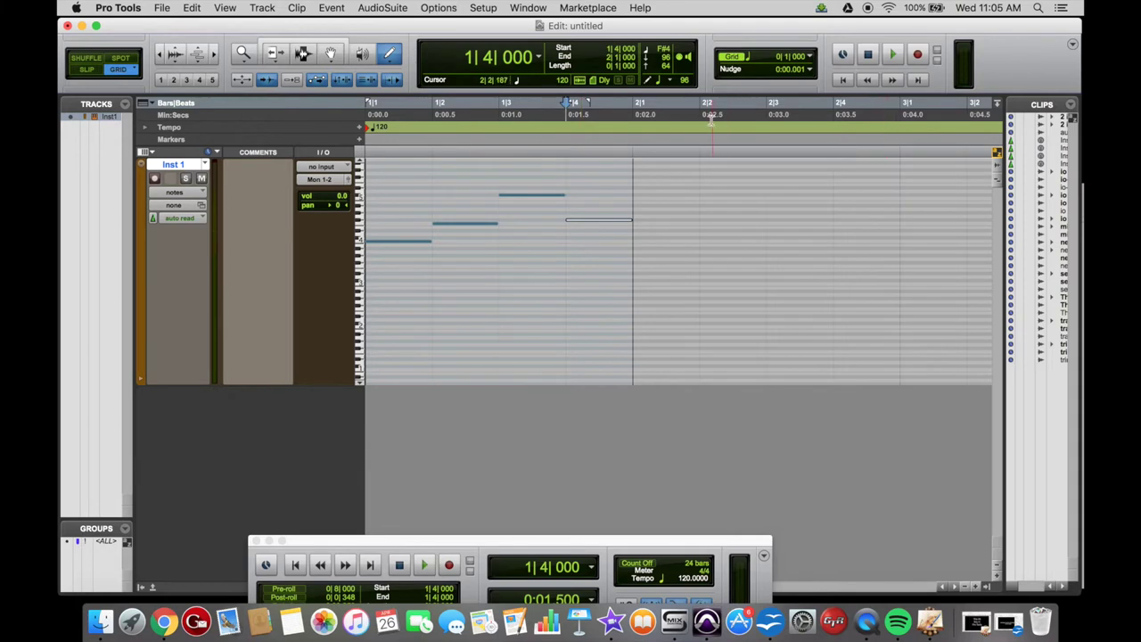
Set the grid to 1/16 note and draw five sixteenth notes from bar 1's start
left_click(811, 57)
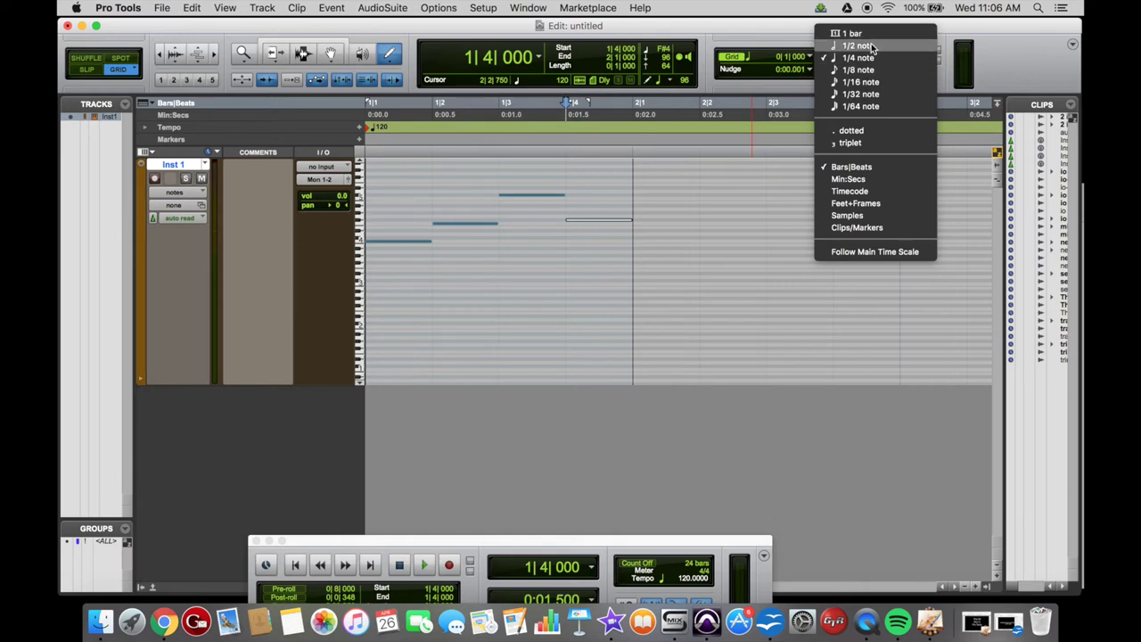
left_click(861, 82)
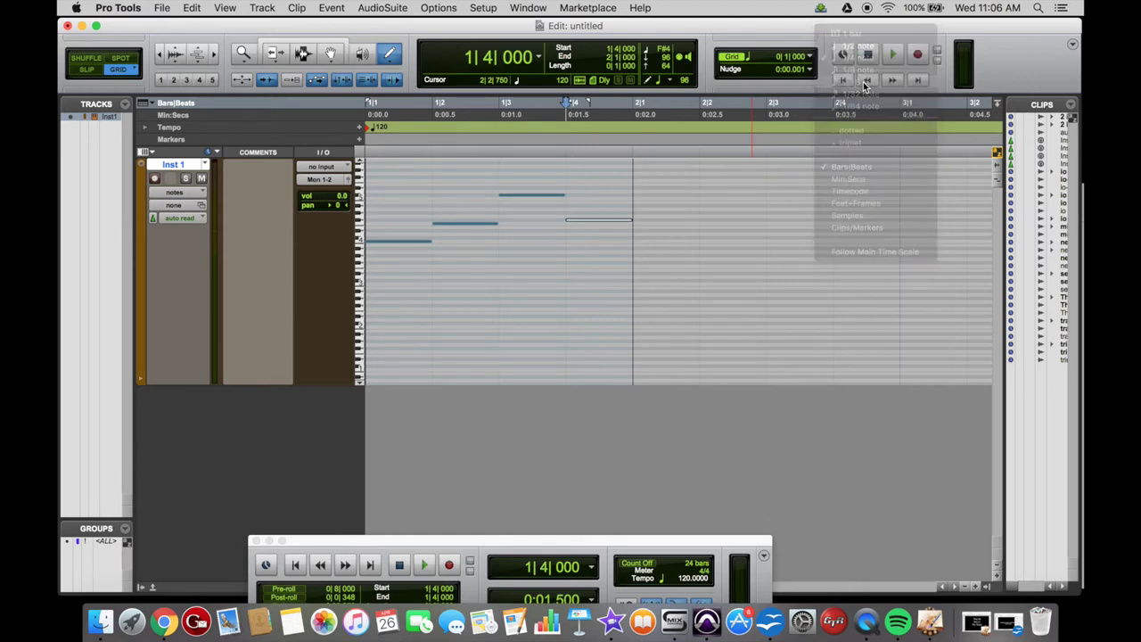
left_click(378, 192)
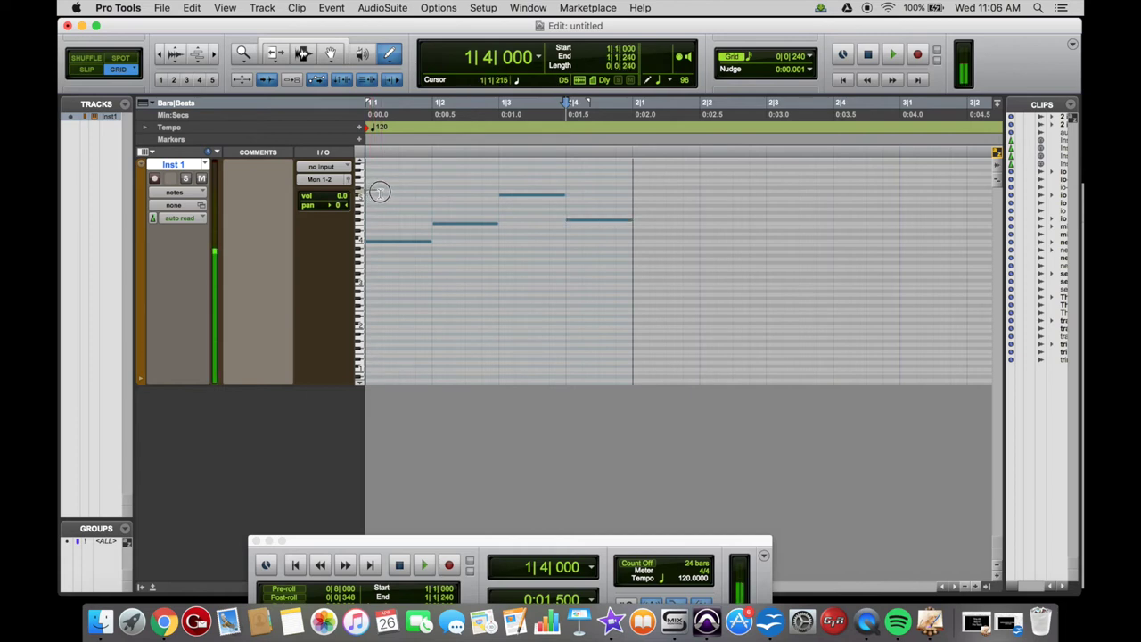
left_click(389, 193)
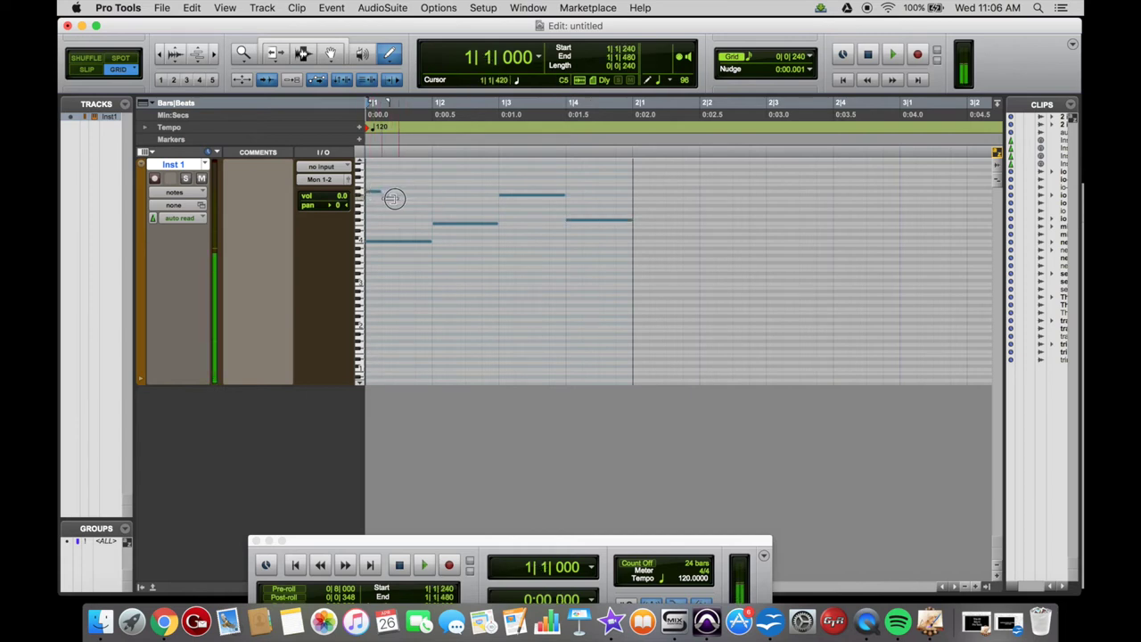
left_click(407, 202)
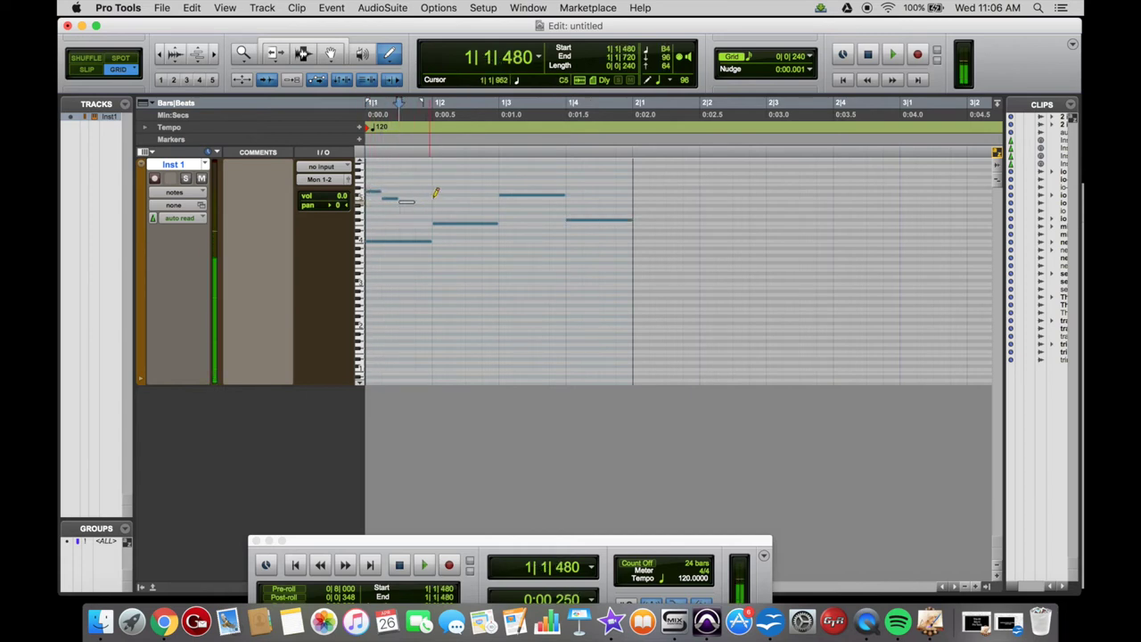
left_click(423, 212)
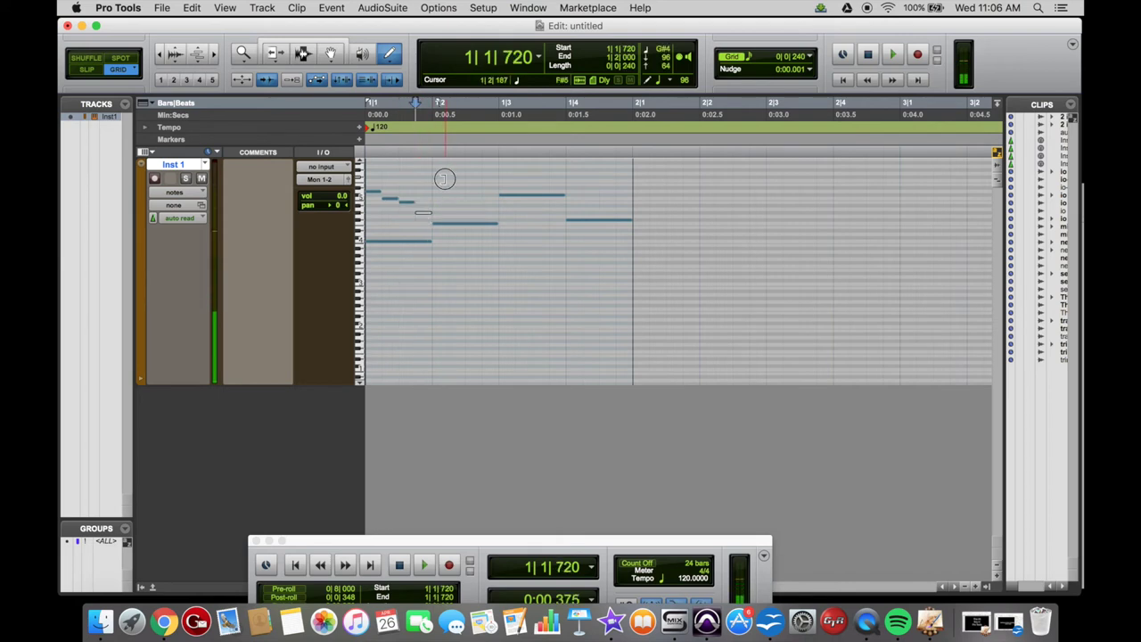
left_click(441, 177)
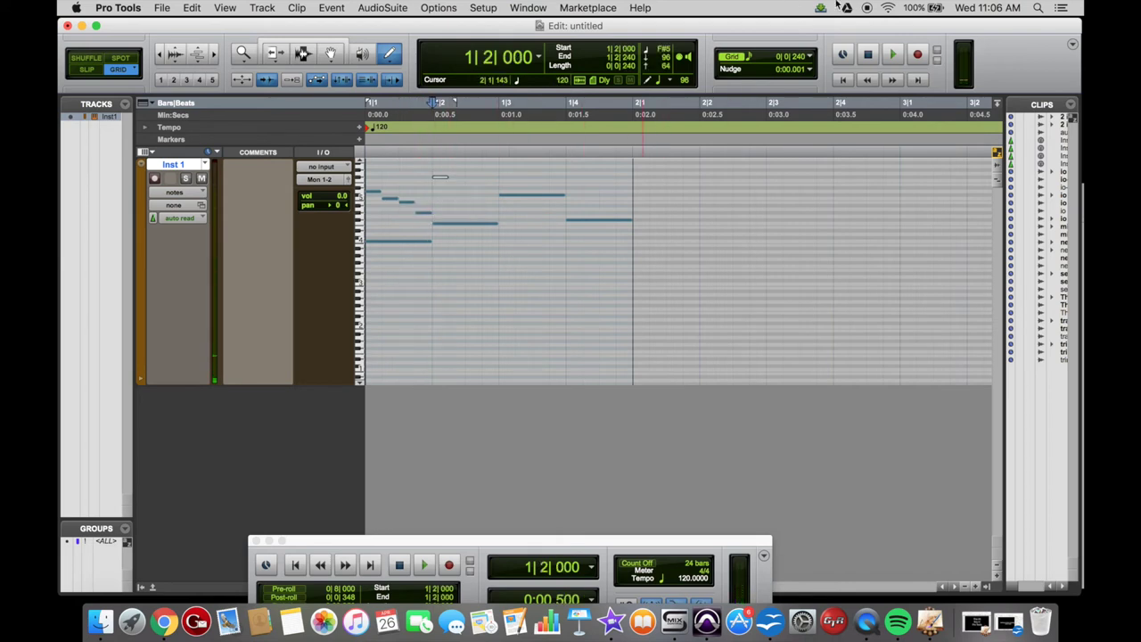
Add a quarter note on beat two at 1/4 grid and a low half note at 1/2 grid
left_click(810, 59)
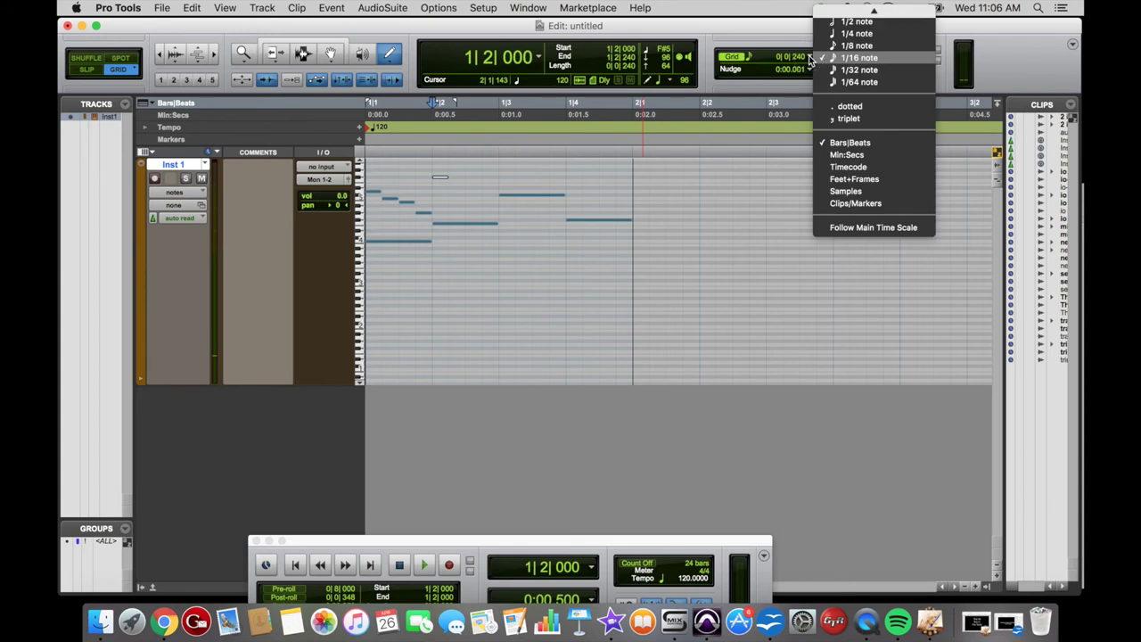
left_click(857, 34)
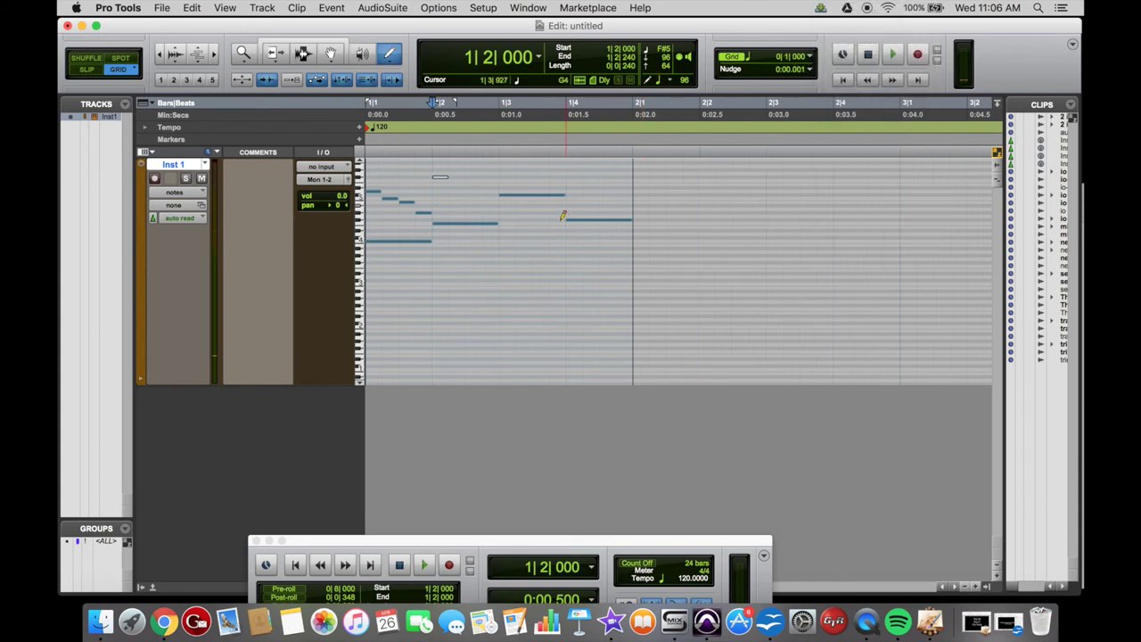
left_click(452, 272)
left_click(810, 57)
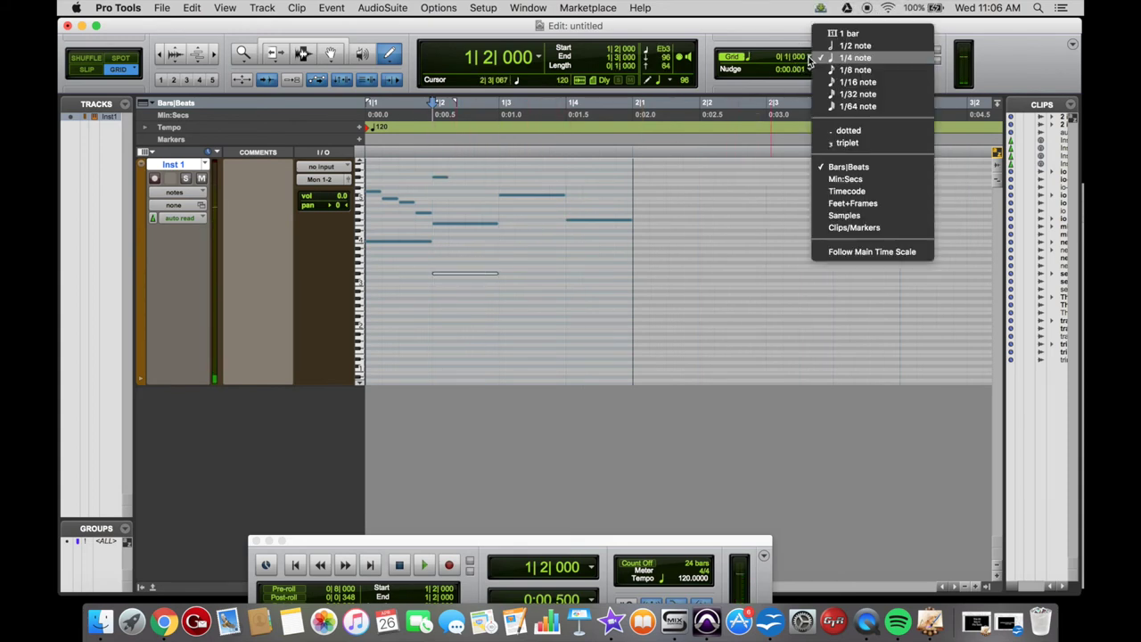
left_click(871, 45)
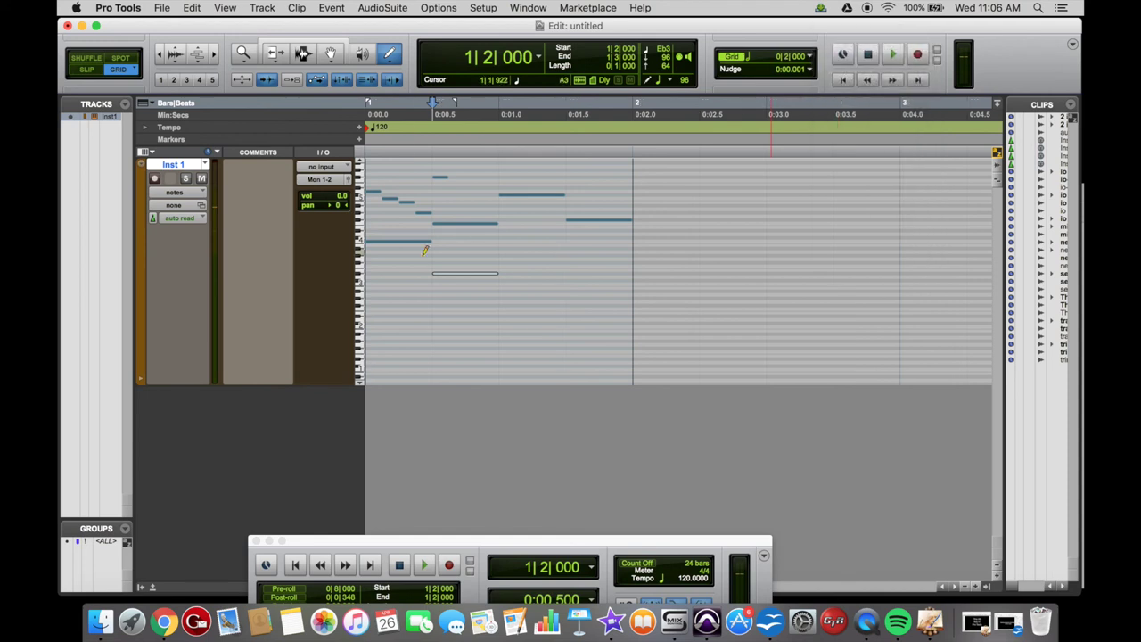
left_click(383, 306)
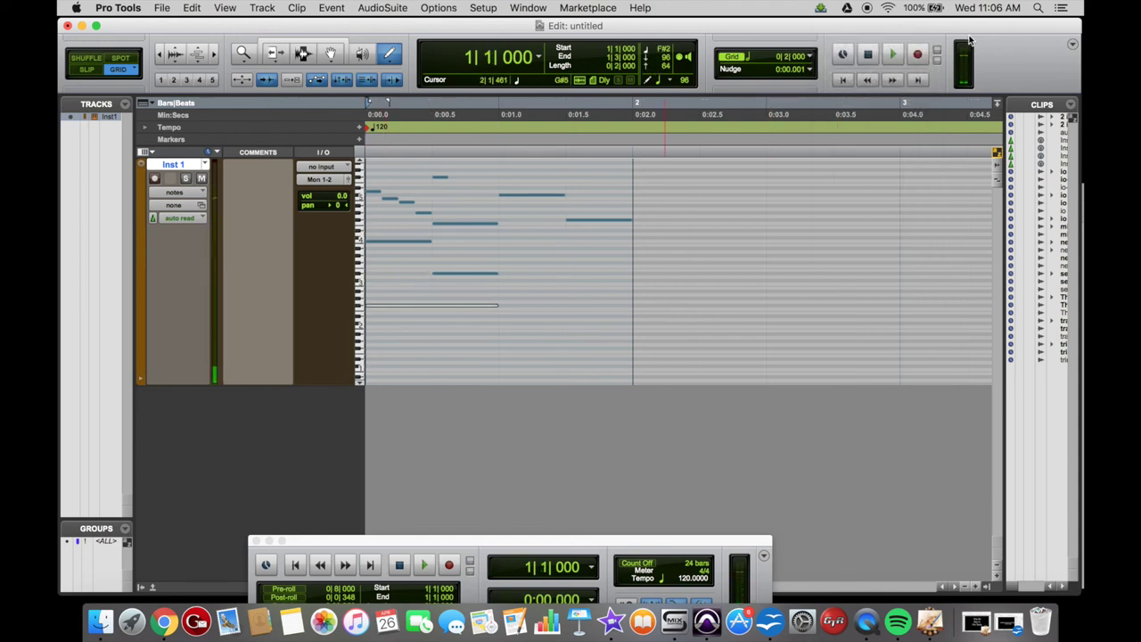